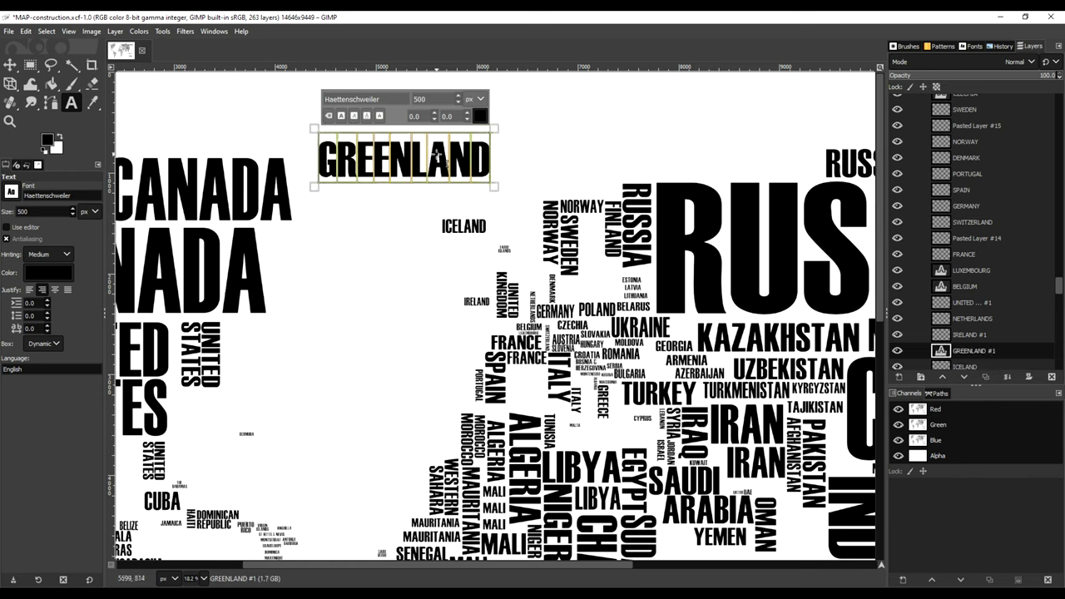
Set GREENLAND to font size 600 and rotate it 90° so it runs vertically.
type("6")
key("Return")
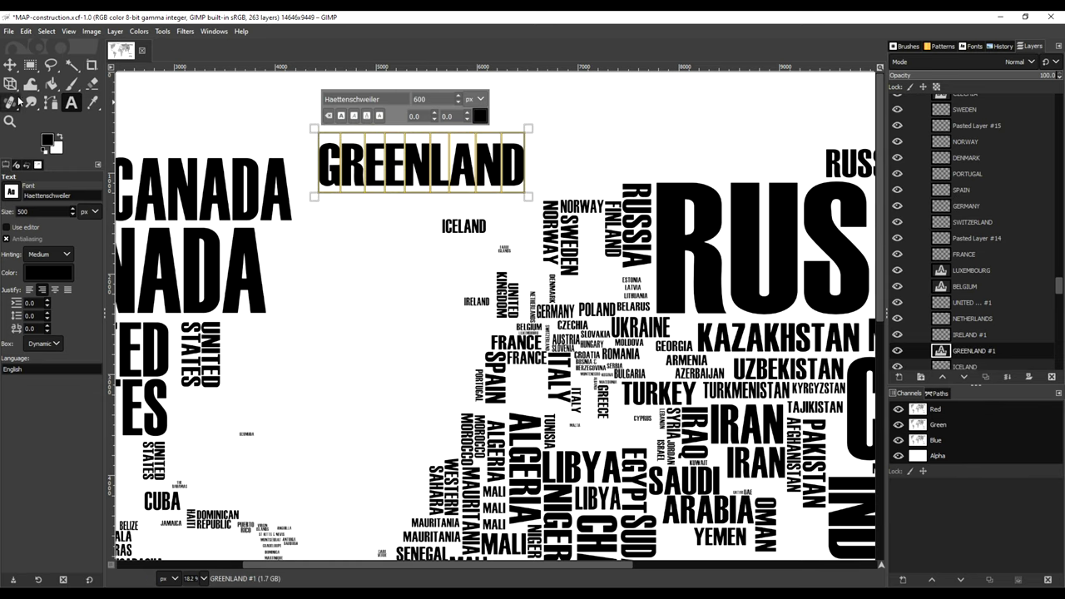
left_click_drag(12, 91, 50, 104)
left_click(687, 111)
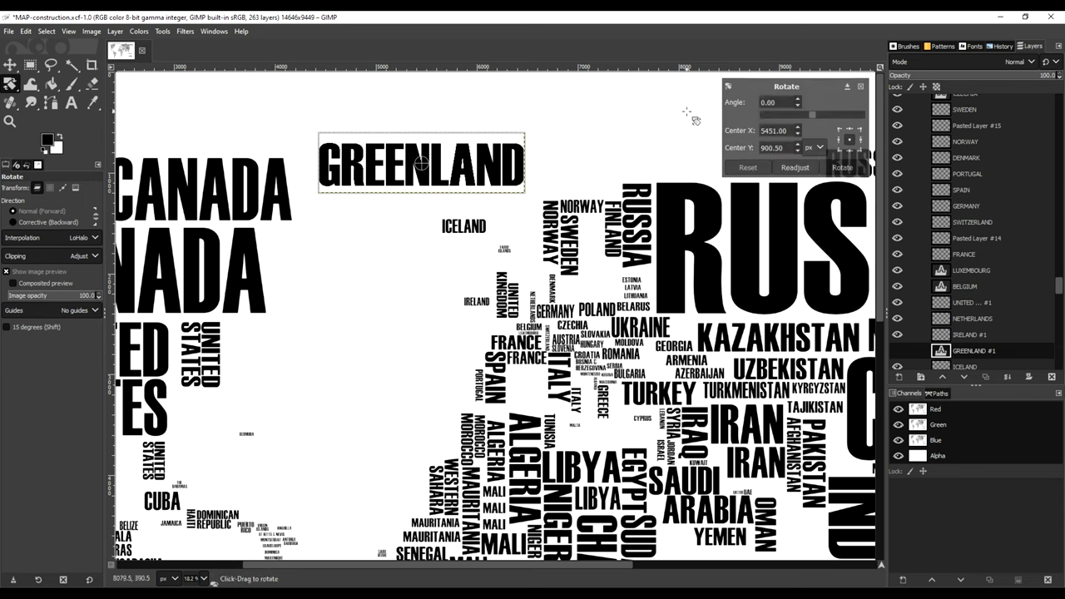
left_click(759, 102)
type("9")
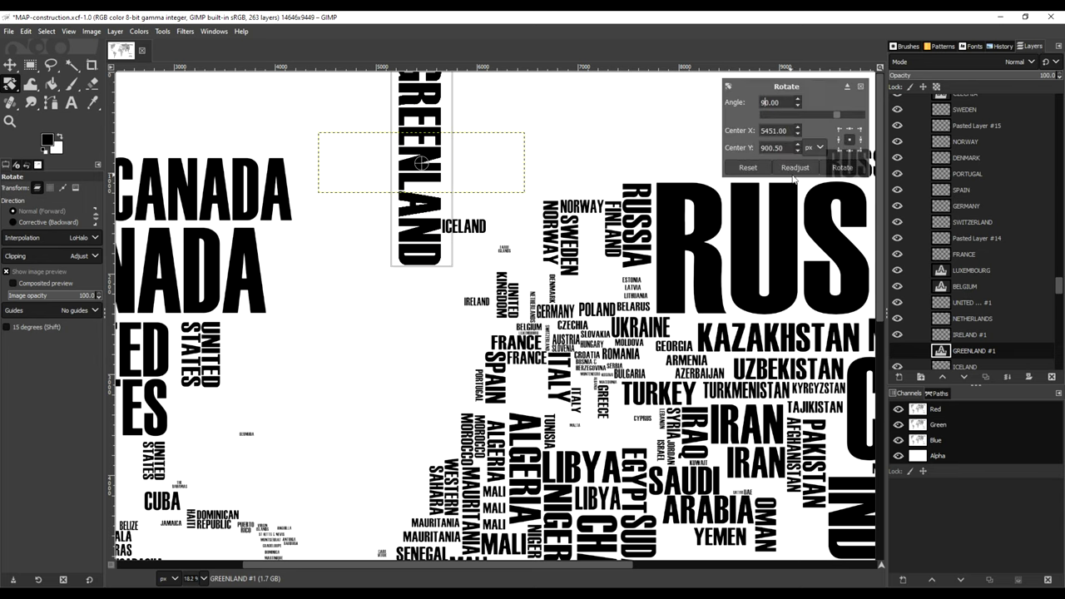
key("Return")
Move the vertical GREENLAND down-left and scale it to about 1393 px tall.
left_click(10, 65)
left_click_drag(412, 134, 358, 147)
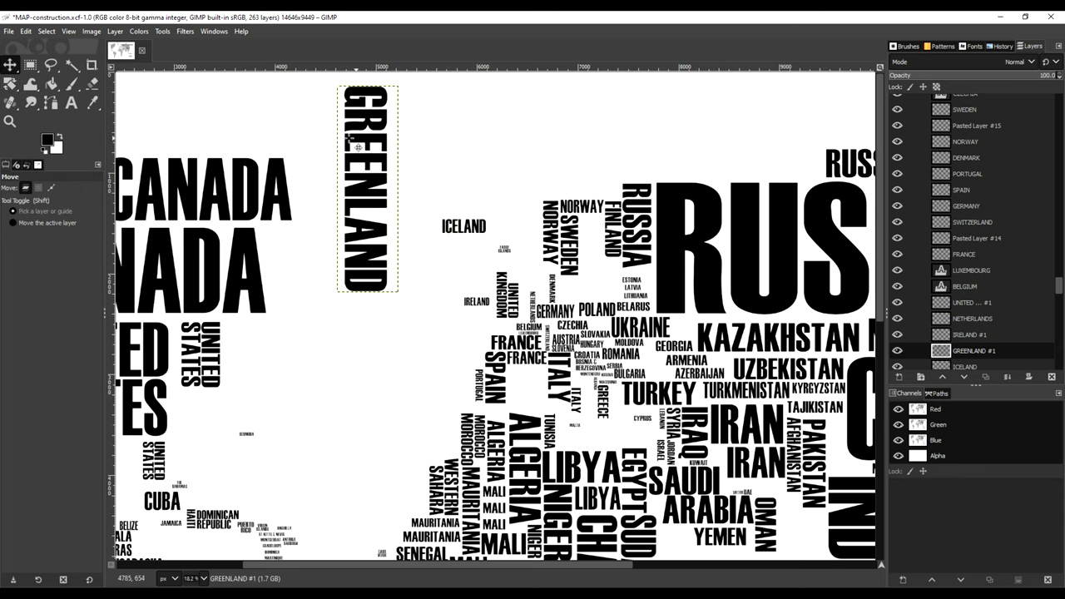
left_click_drag(11, 84, 50, 120)
left_click(367, 146)
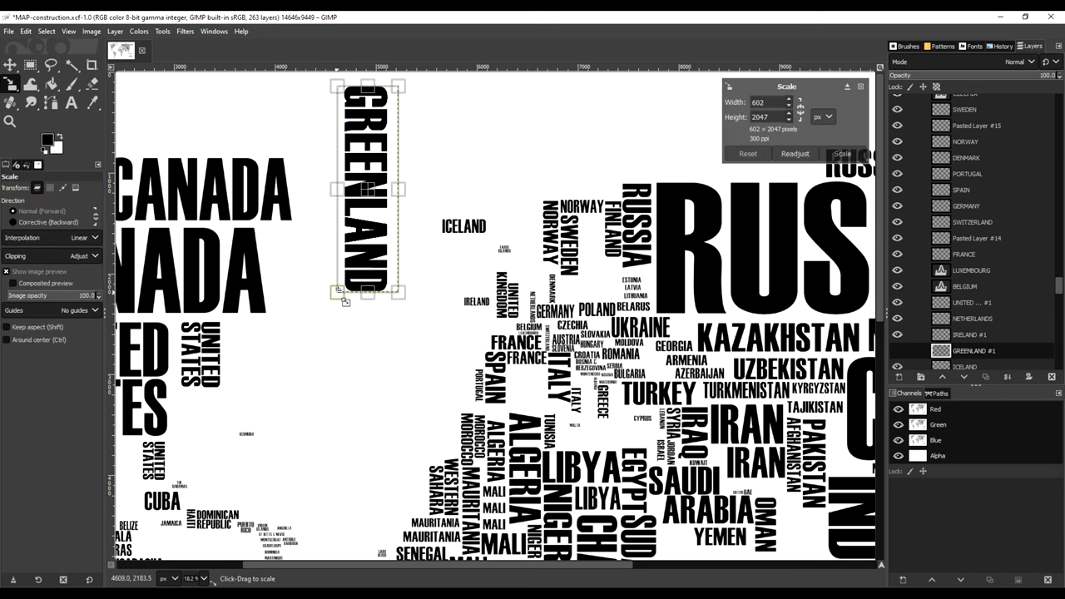
left_click_drag(339, 291, 341, 227)
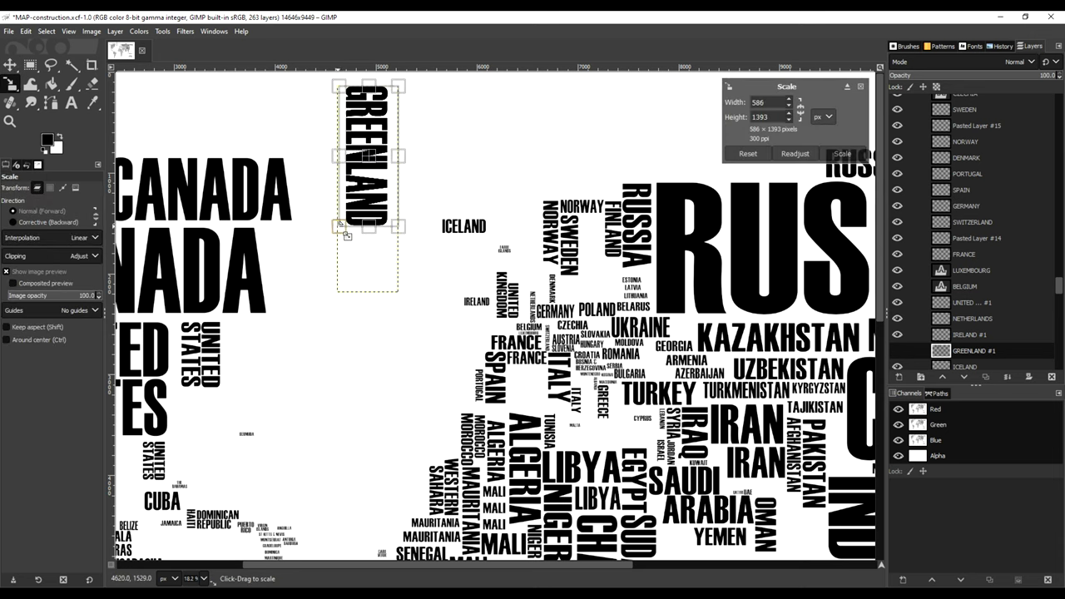
left_click_drag(370, 156, 363, 172)
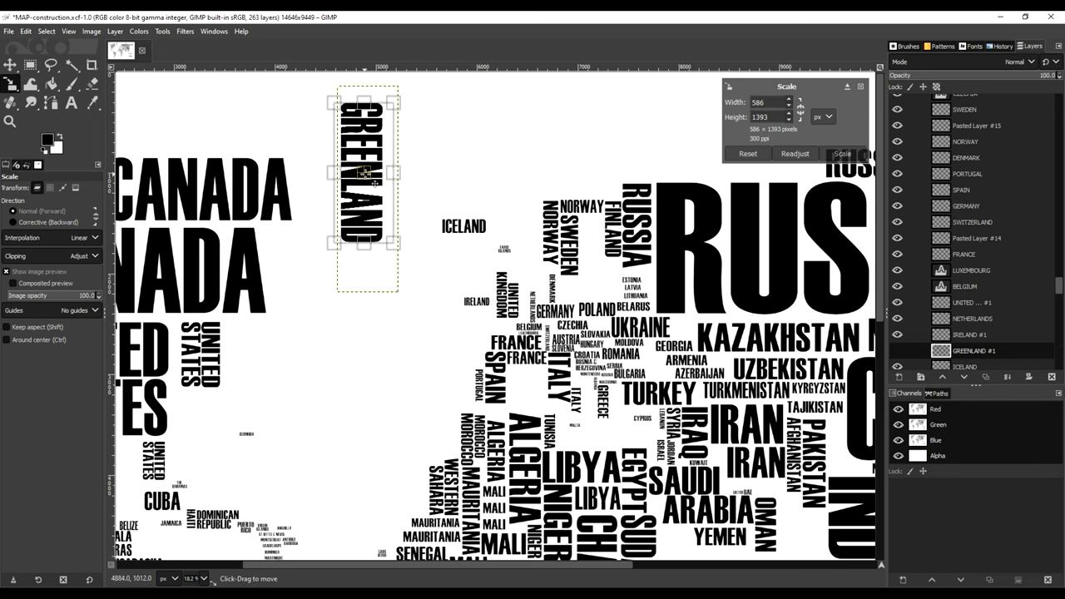
left_click(843, 154)
Copy GREENLAND and paste the copy as its own new layer.
key("ctrl+c")
key("ctrl+v")
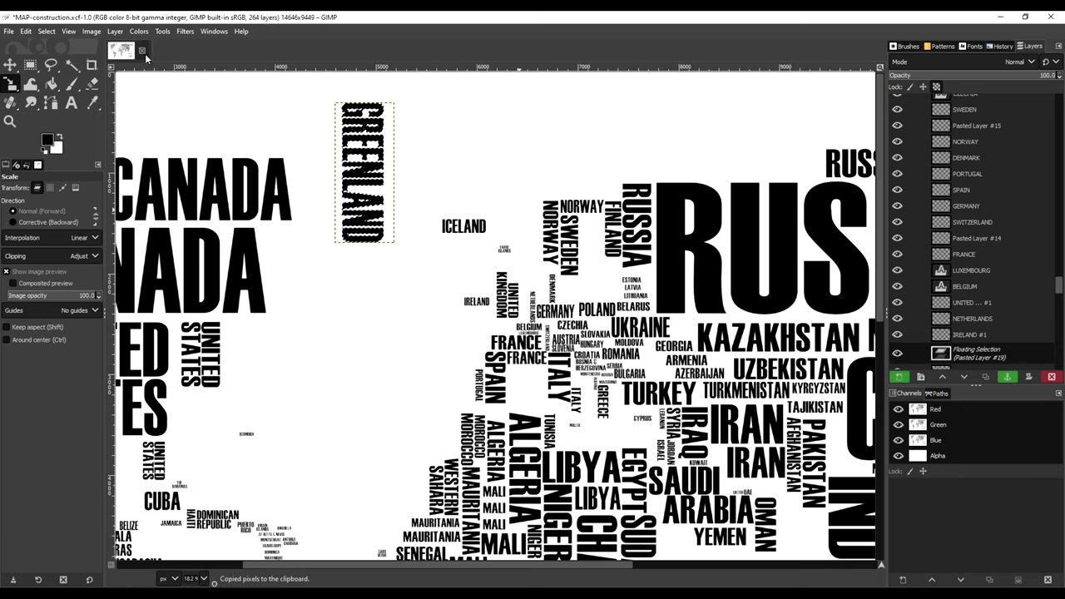
left_click(114, 31)
left_click(138, 42)
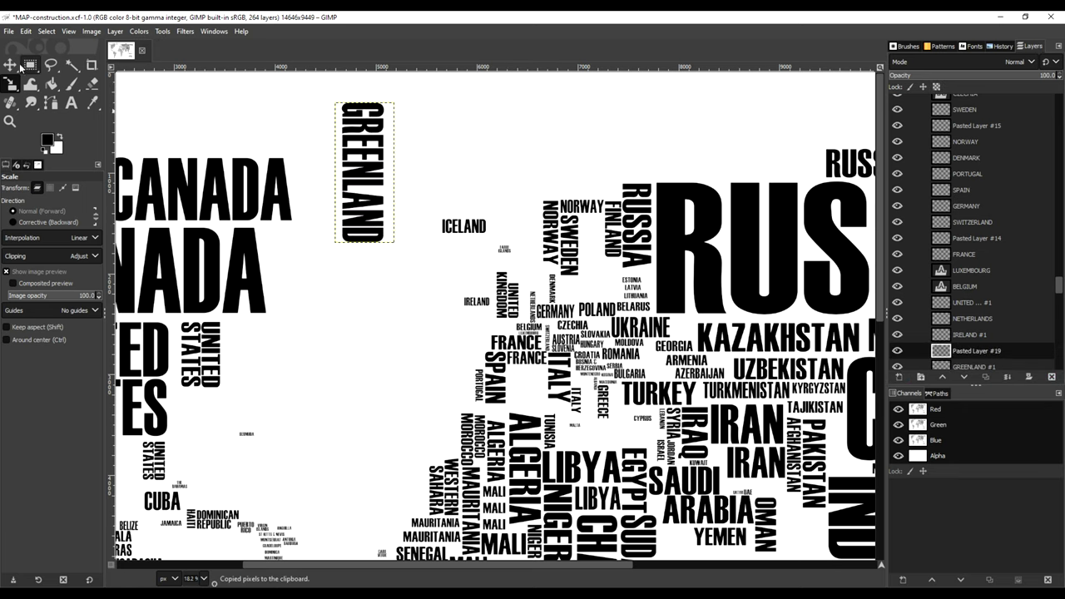
Place the GREENLAND copy beside the original and shrink it to 355 × 898 px.
left_click(12, 65)
left_click_drag(366, 169, 418, 169)
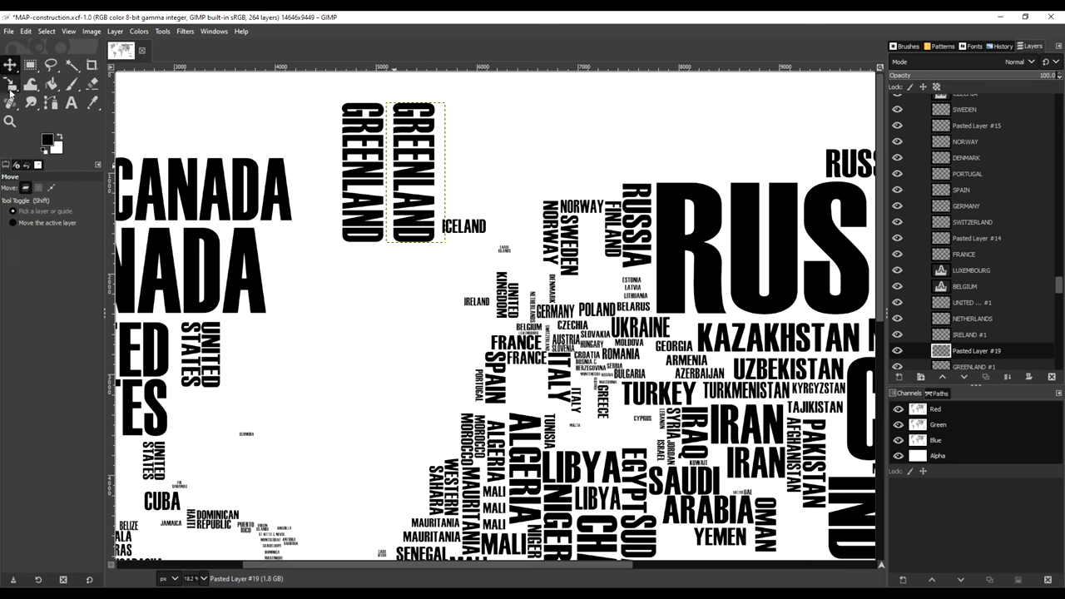
left_click(10, 84)
left_click_drag(433, 125, 441, 138)
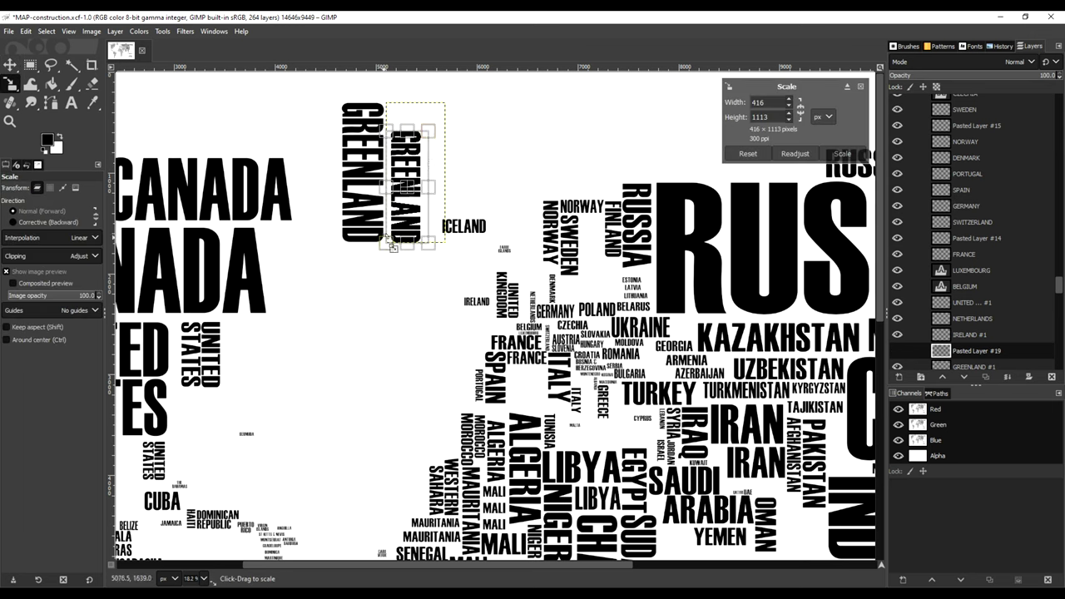
left_click_drag(388, 238, 391, 221)
left_click_drag(421, 183, 417, 170)
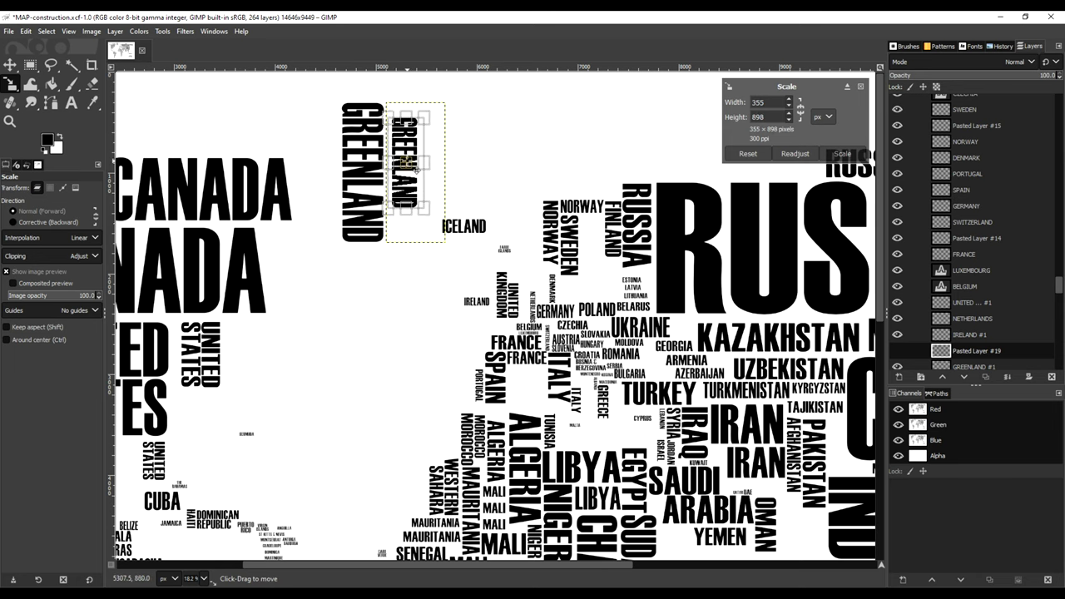
left_click(844, 154)
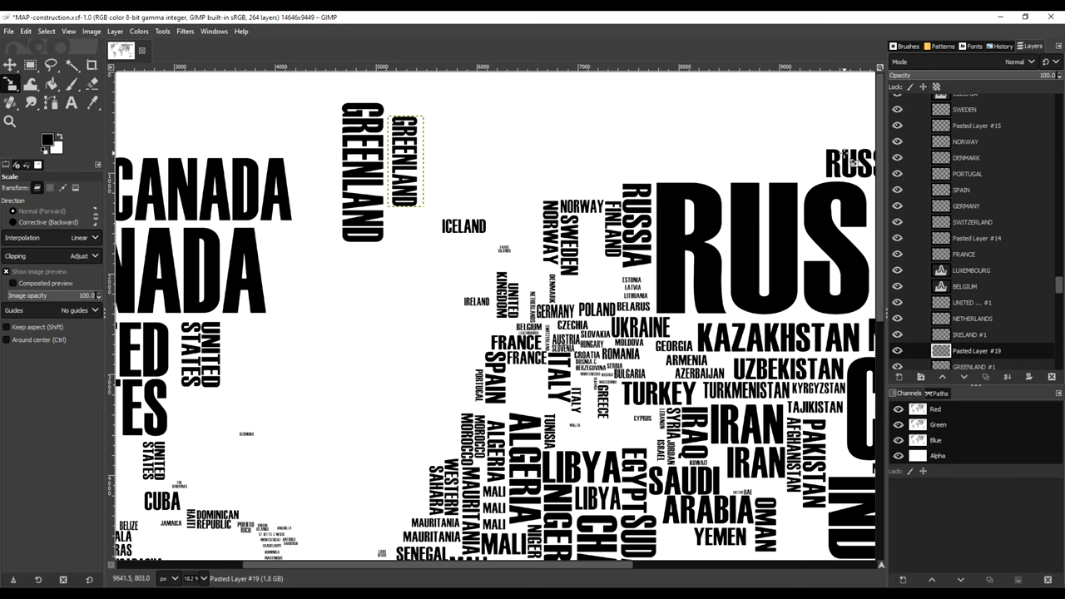
Zoom out until the whole world map fits in the window.
key("minus")
key("minus")
key("minus")
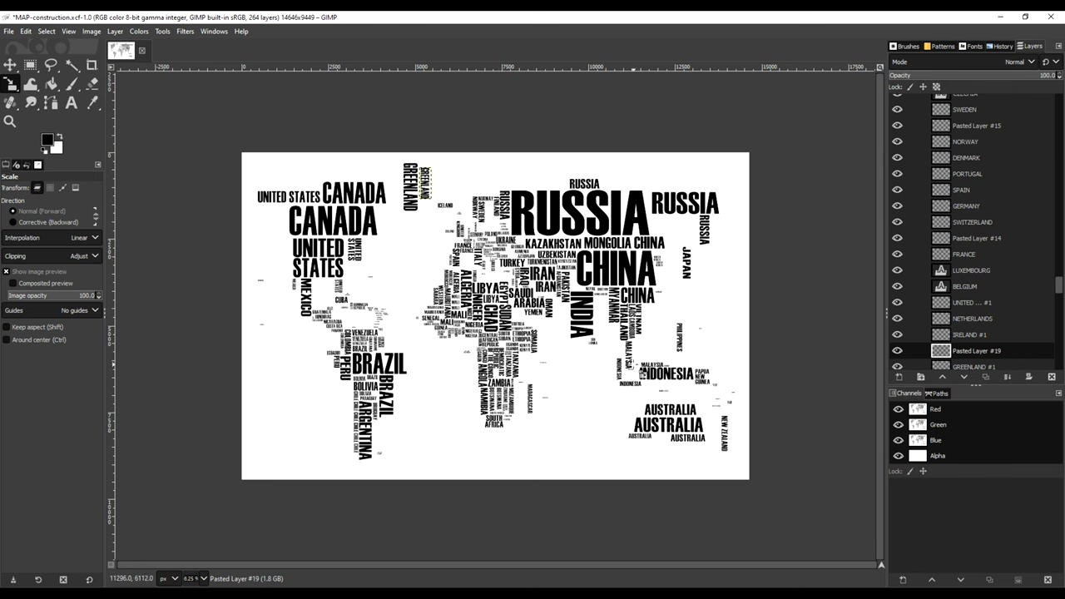
scroll(654, 334, "up", 1)
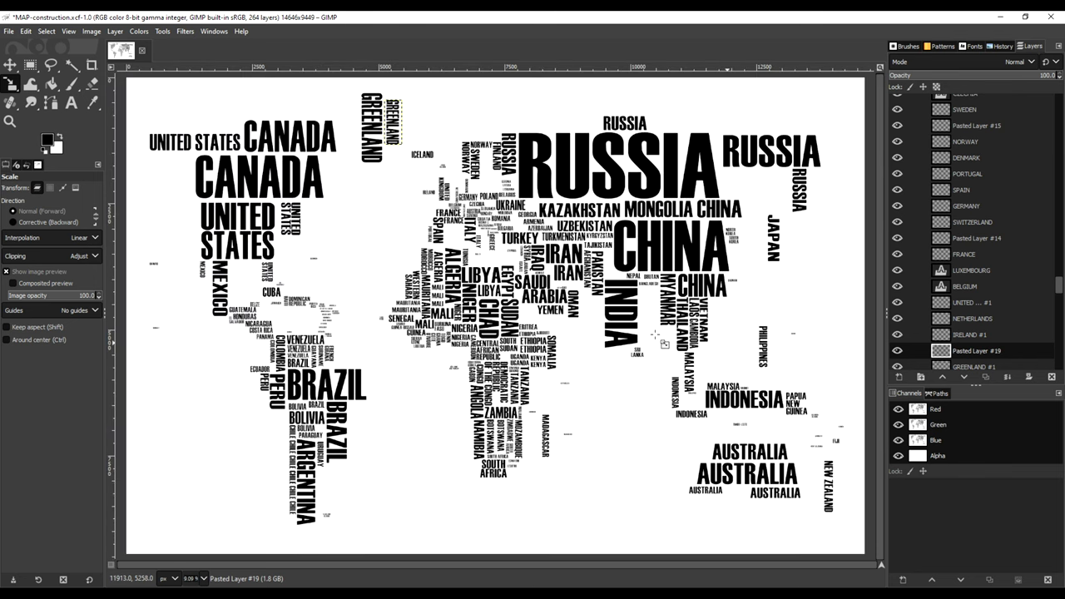
scroll(854, 437, "up", 6)
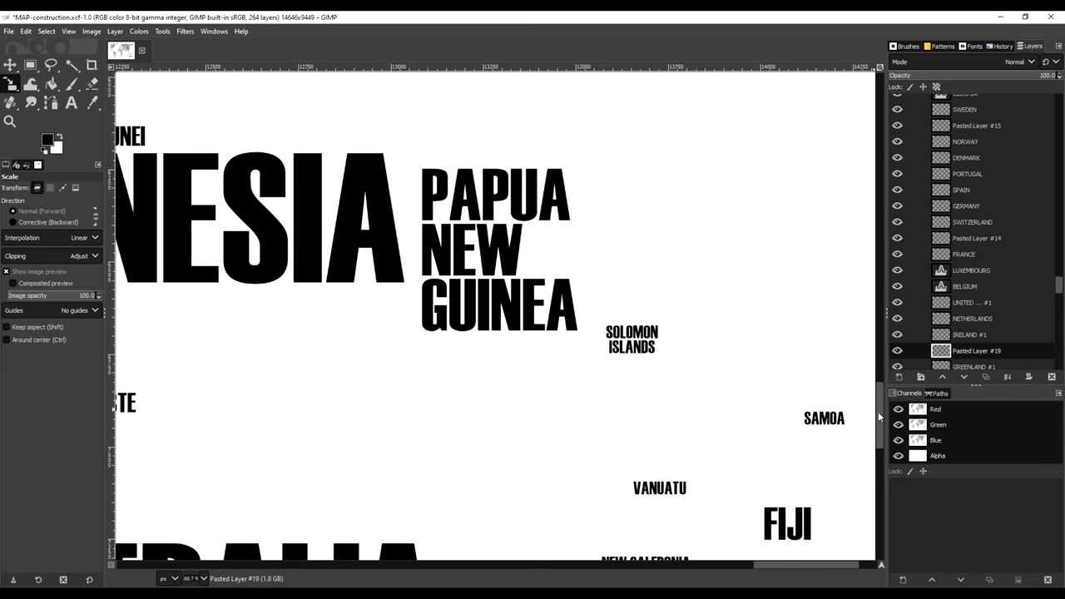
left_click_drag(880, 416, 883, 436)
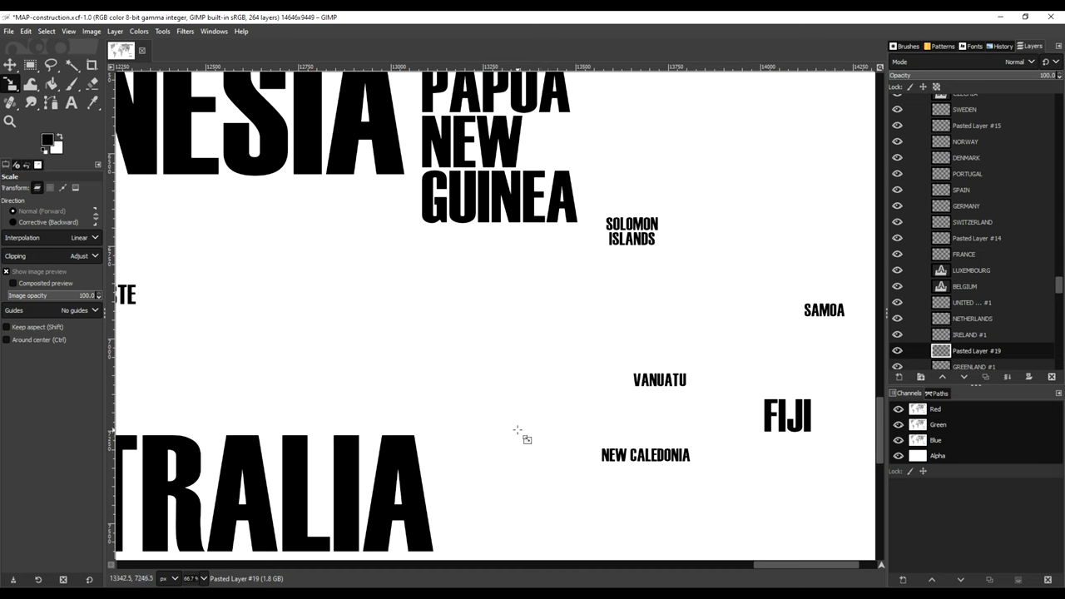
key("shift+ctrl+j")
Resize the canvas to 457.96 mm wide at full height, offset to keep the Americas.
left_click(91, 31)
left_click(106, 135)
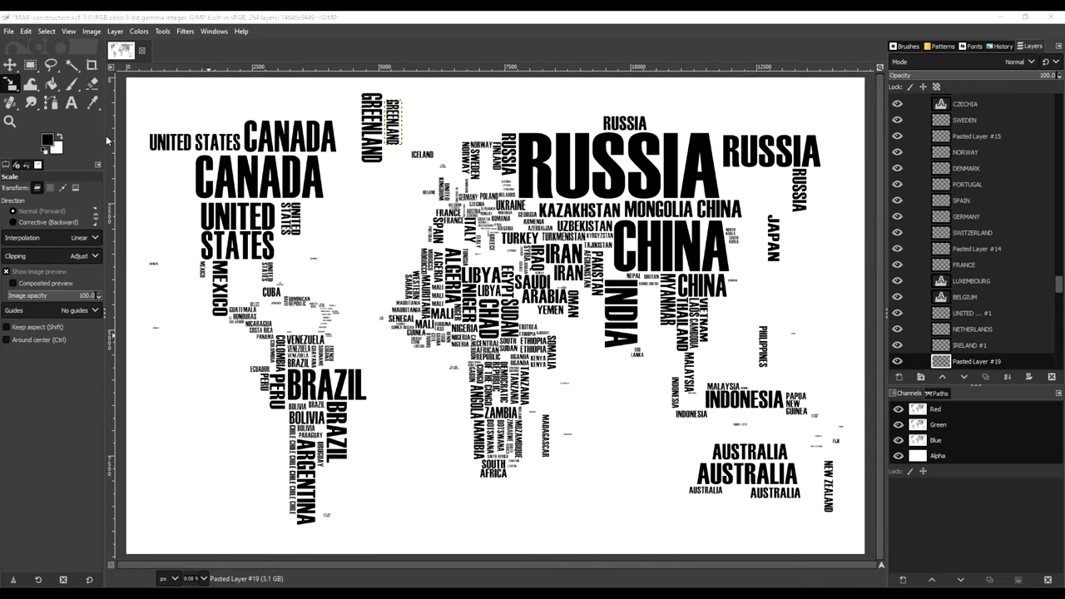
left_click(545, 224)
left_click(560, 282)
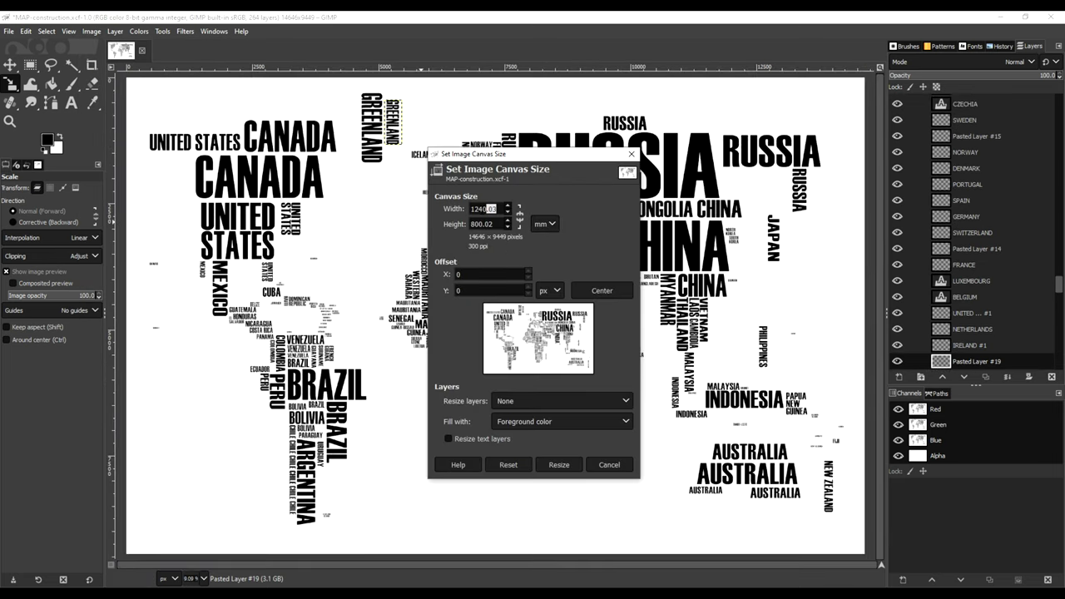
key("Return")
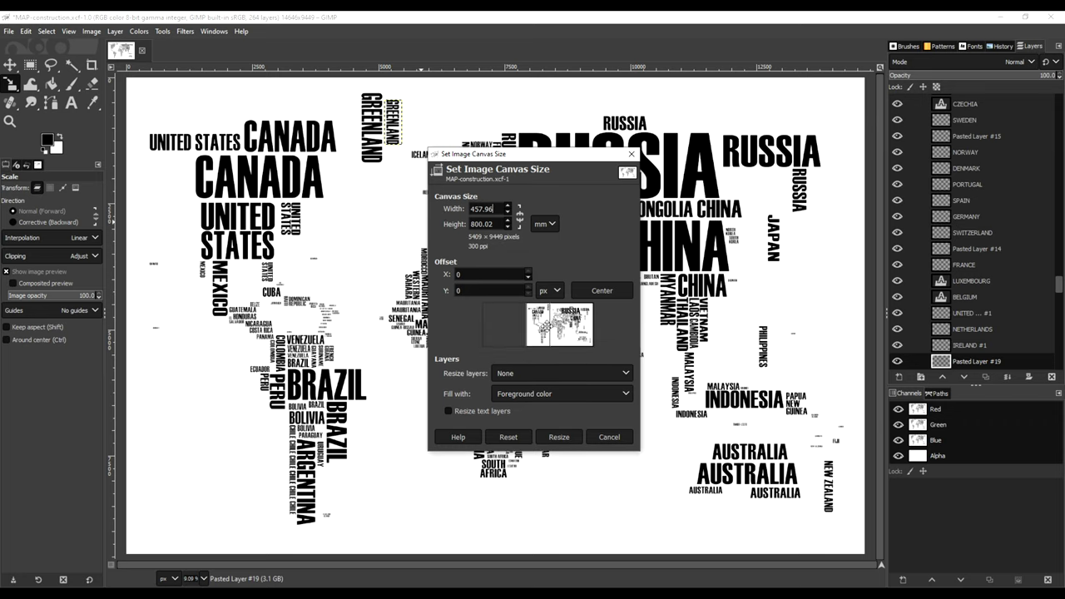
left_click_drag(566, 328, 531, 328)
left_click(560, 438)
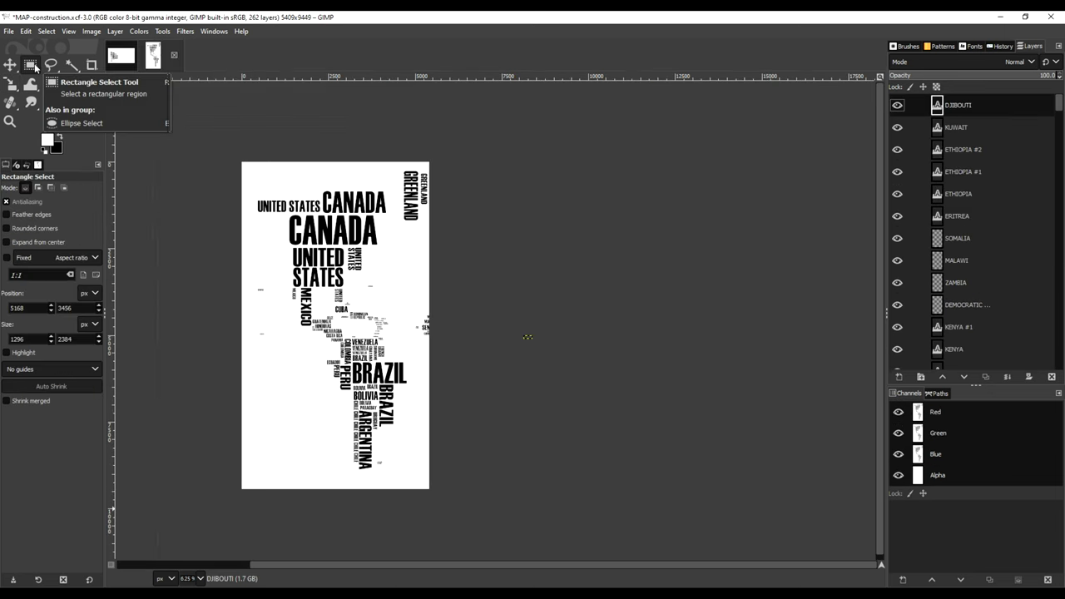
Export the Americas map section as a PNG.
left_click(52, 83)
key("ctrl+z")
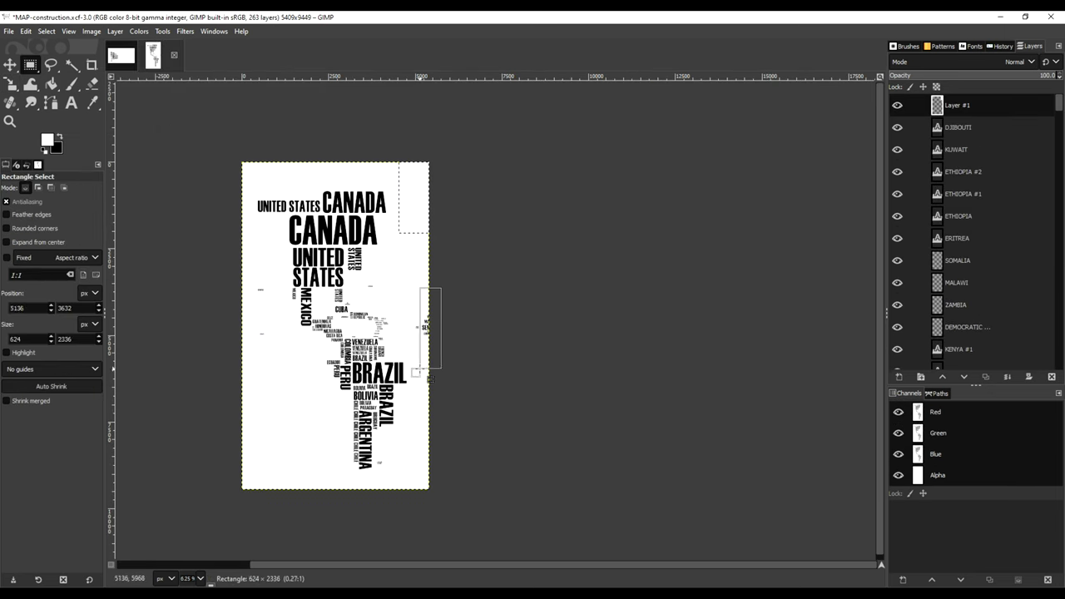
key("ctrl+shift+e")
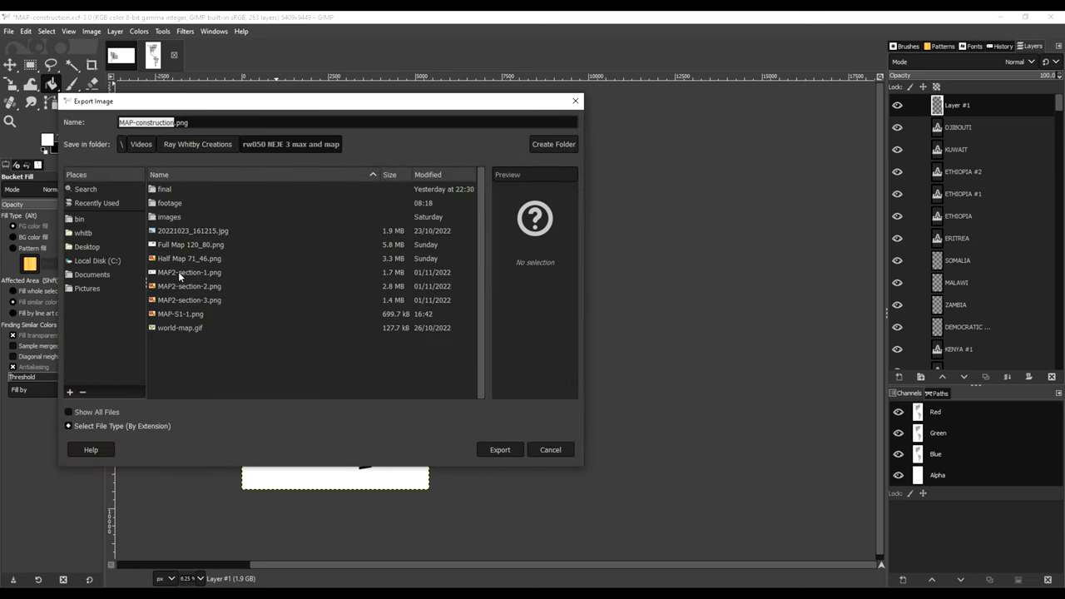
left_click(500, 450)
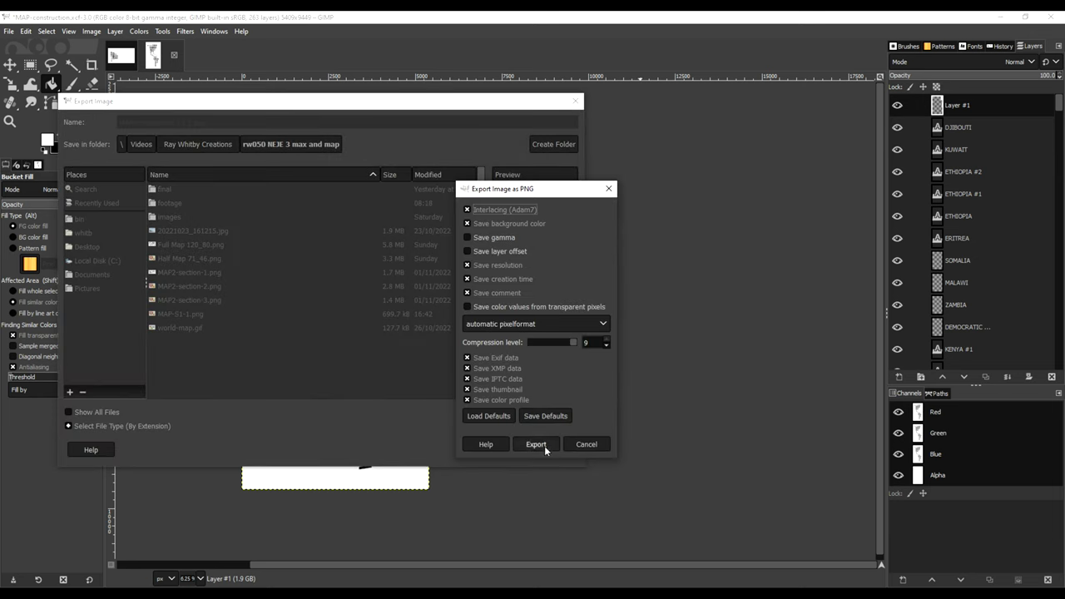
left_click(545, 446)
Rotate the image 90° counter-clockwise to landscape and hide the CABO layer.
left_click(92, 31)
mouse_move(166, 114)
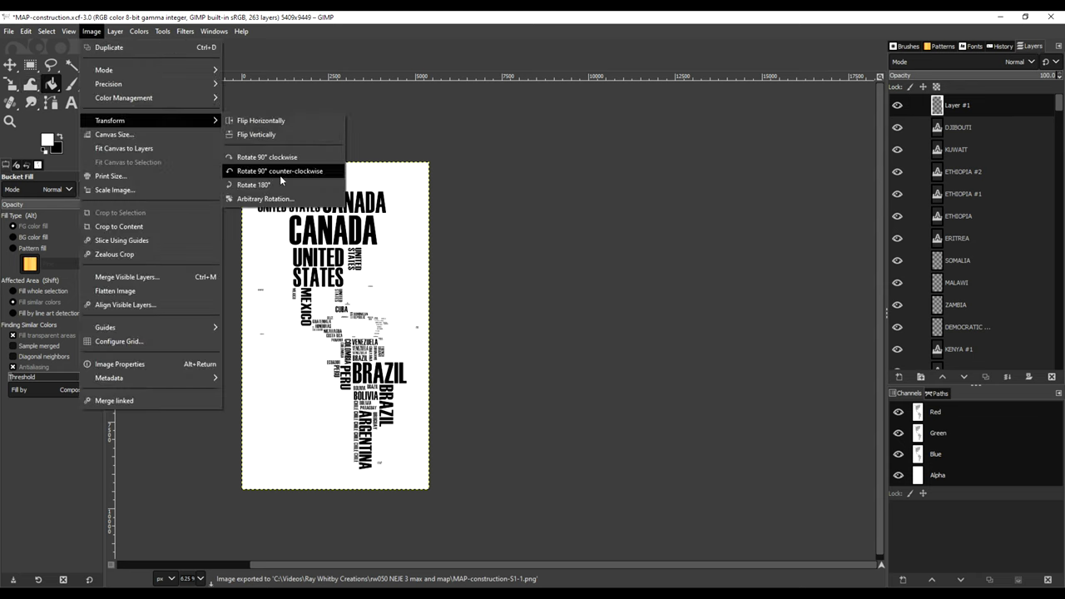
left_click(280, 175)
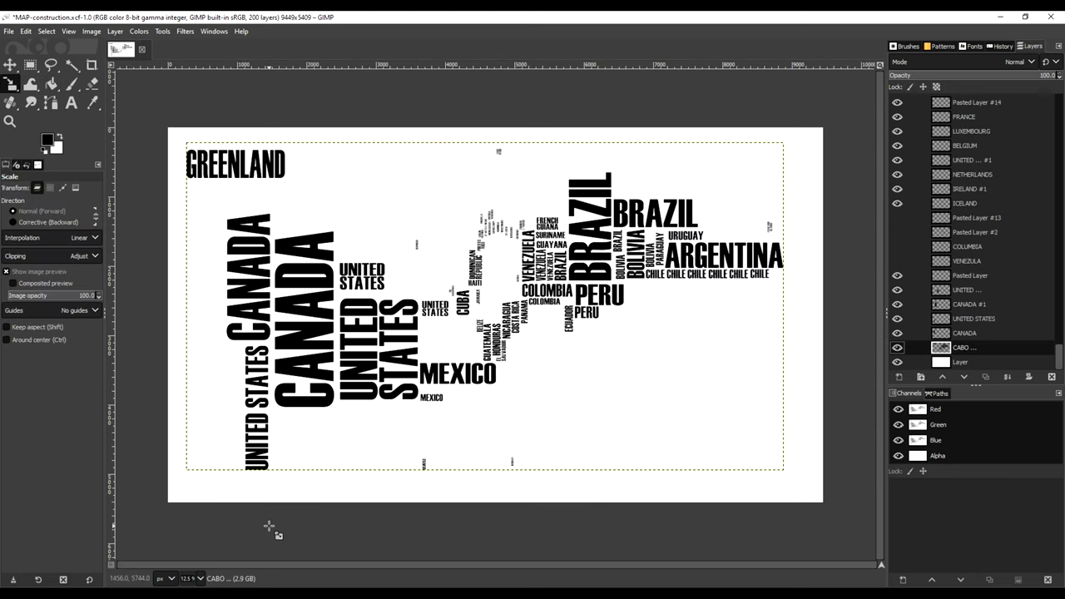
left_click(897, 348)
Export the Canada and United States version as MAP-S1-1.png.
left_click(9, 30)
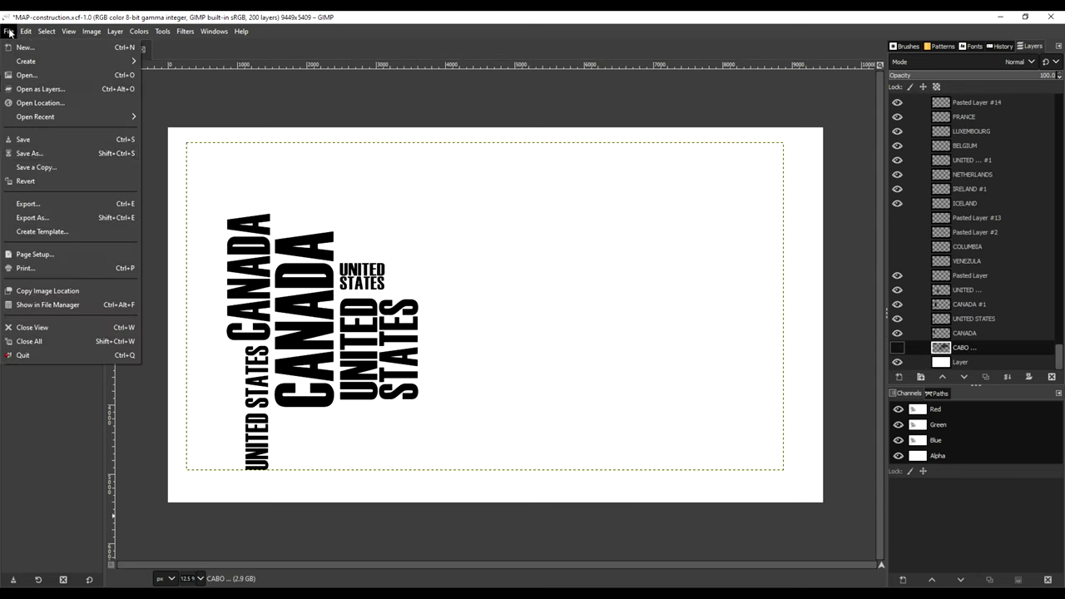
left_click(79, 219)
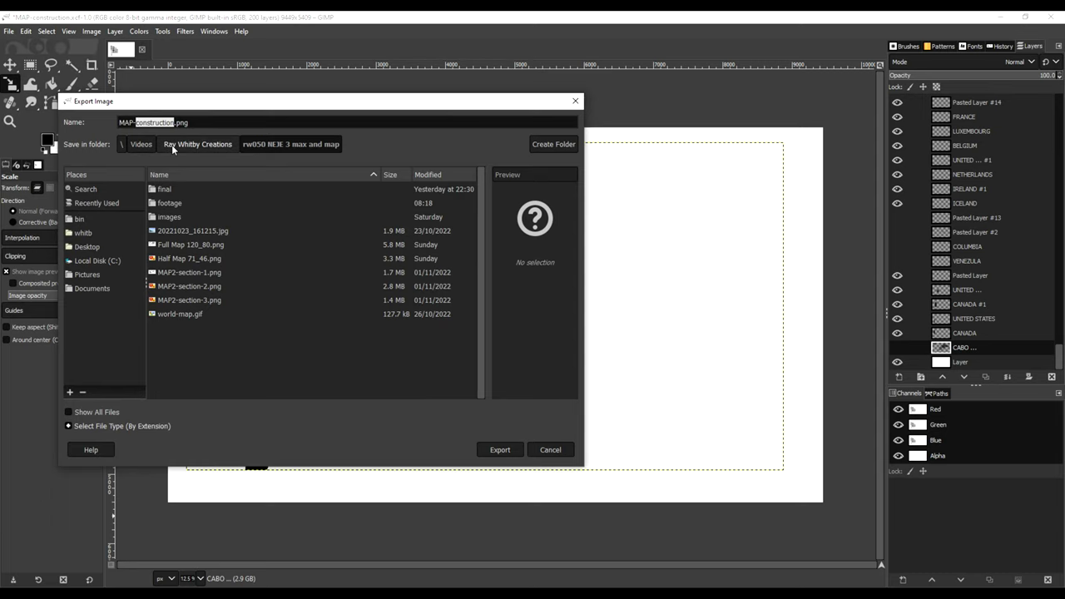
type("CABO")
key("Return")
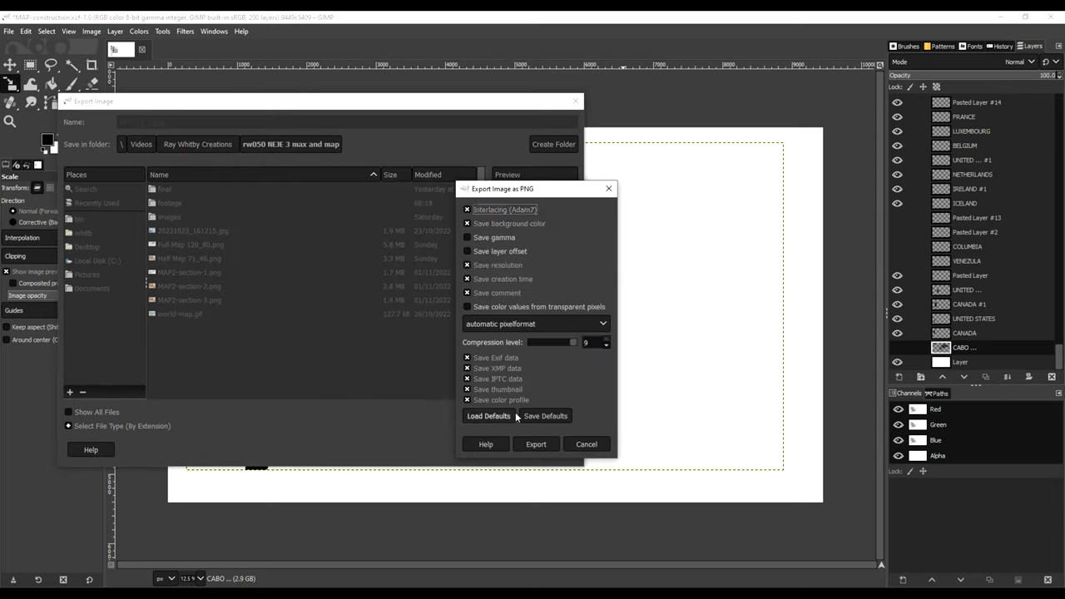
left_click(536, 443)
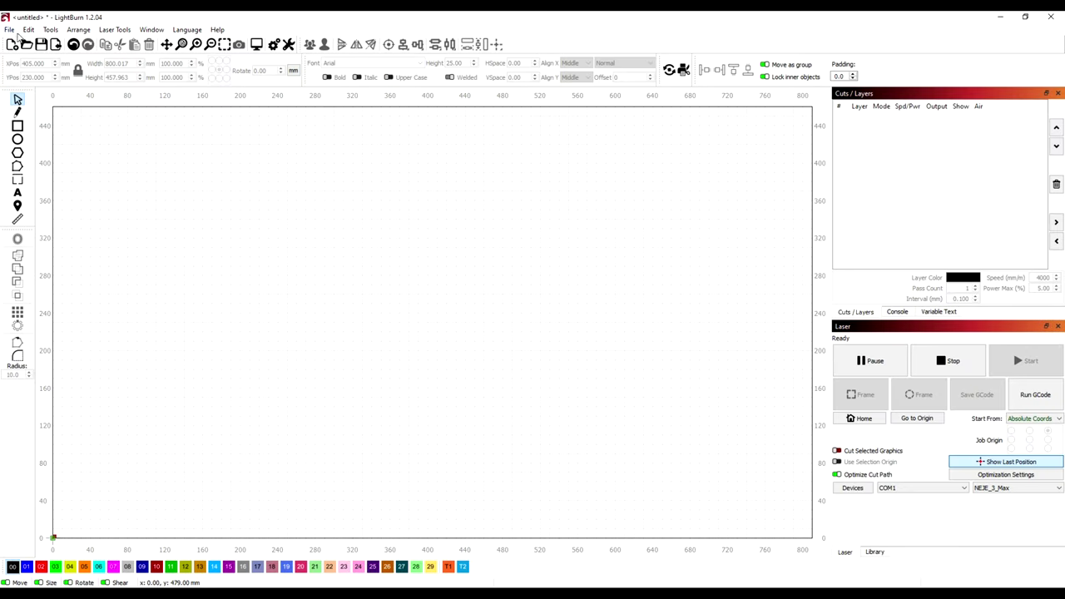
Import MAP-S1-1 into LightBurn and open layer C00's cut settings for 60% max power.
left_click(10, 30)
left_click(36, 86)
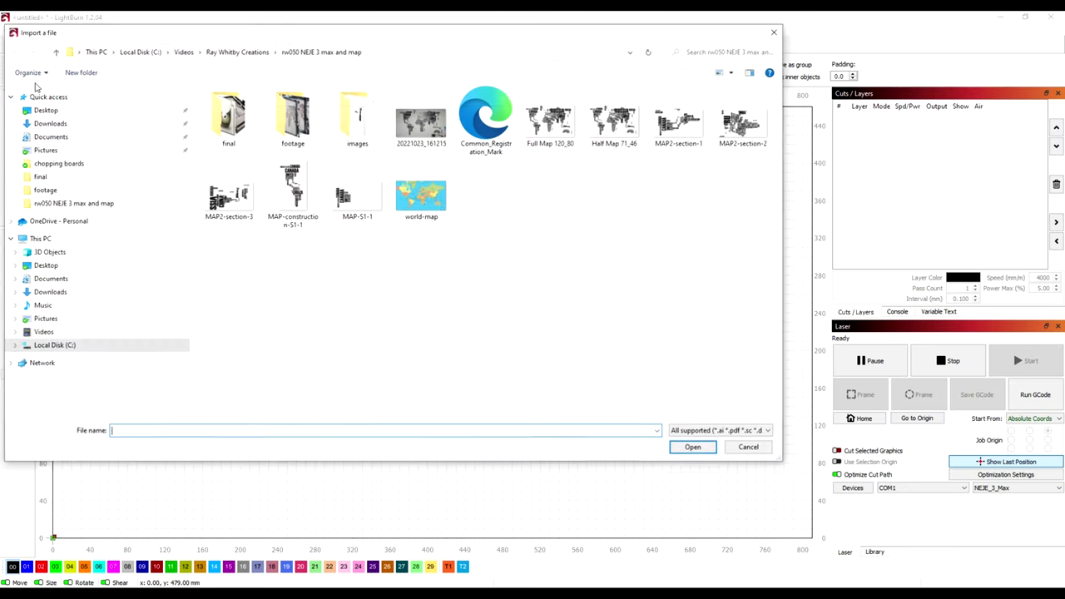
left_click(350, 195)
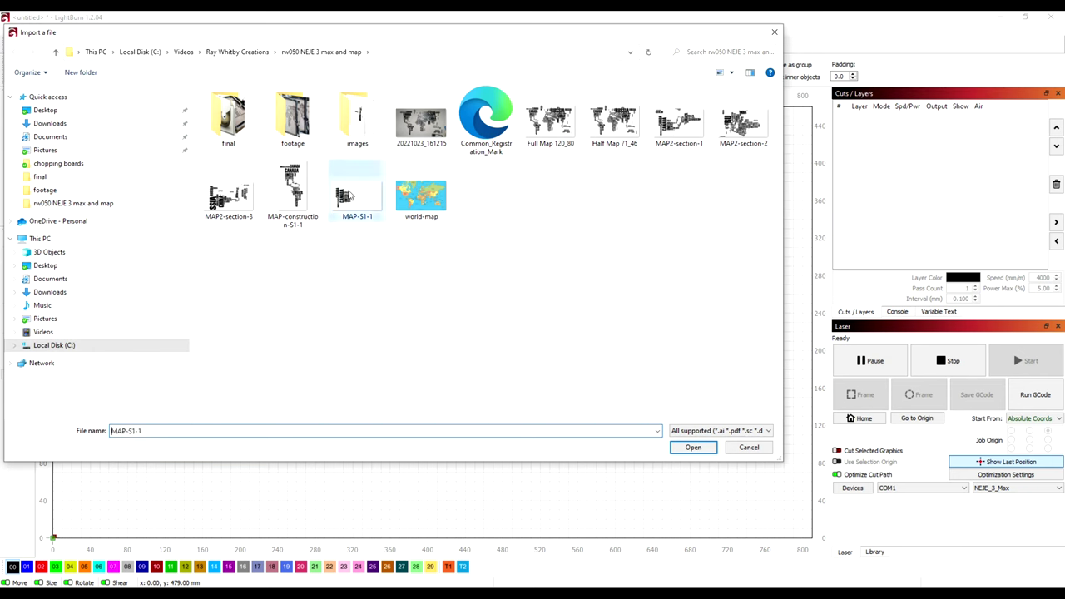
left_click(694, 448)
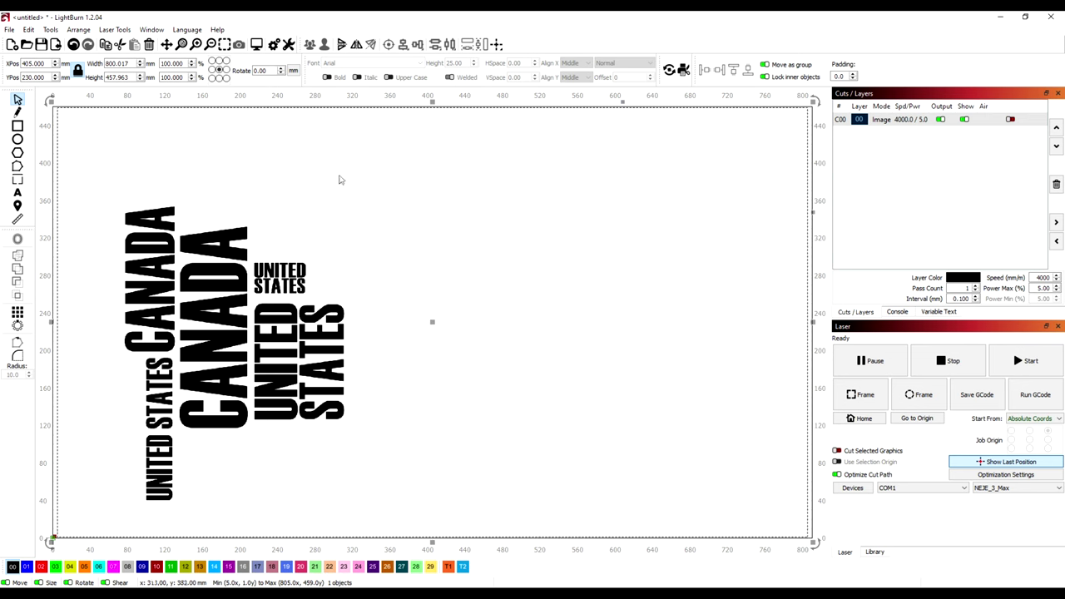
double_click(982, 122)
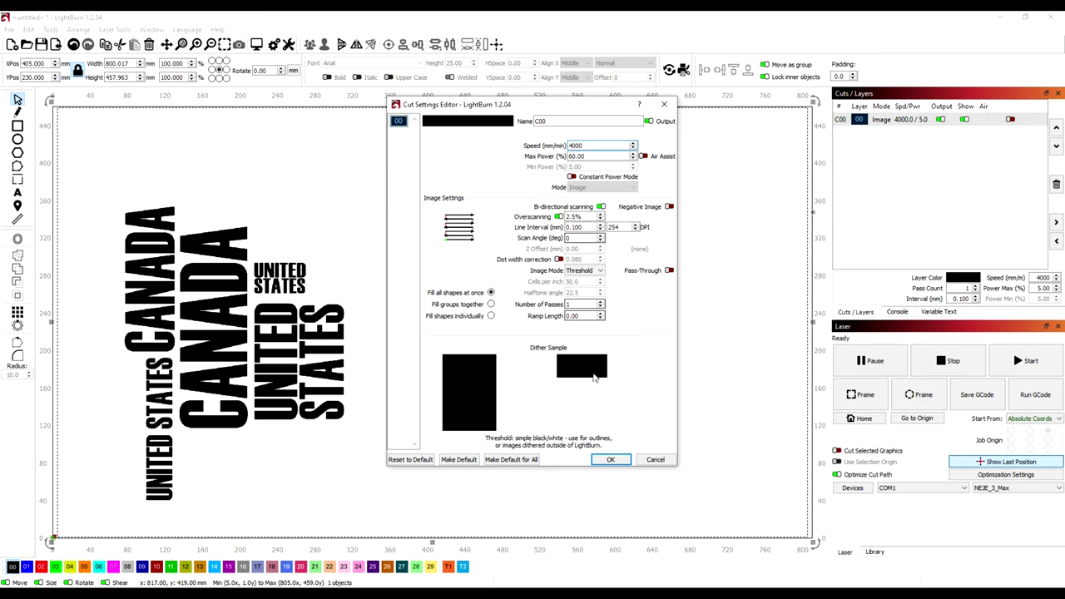
Apply 4000 mm/min speed and 60% power to the layer, then check the job preview.
left_click(610, 462)
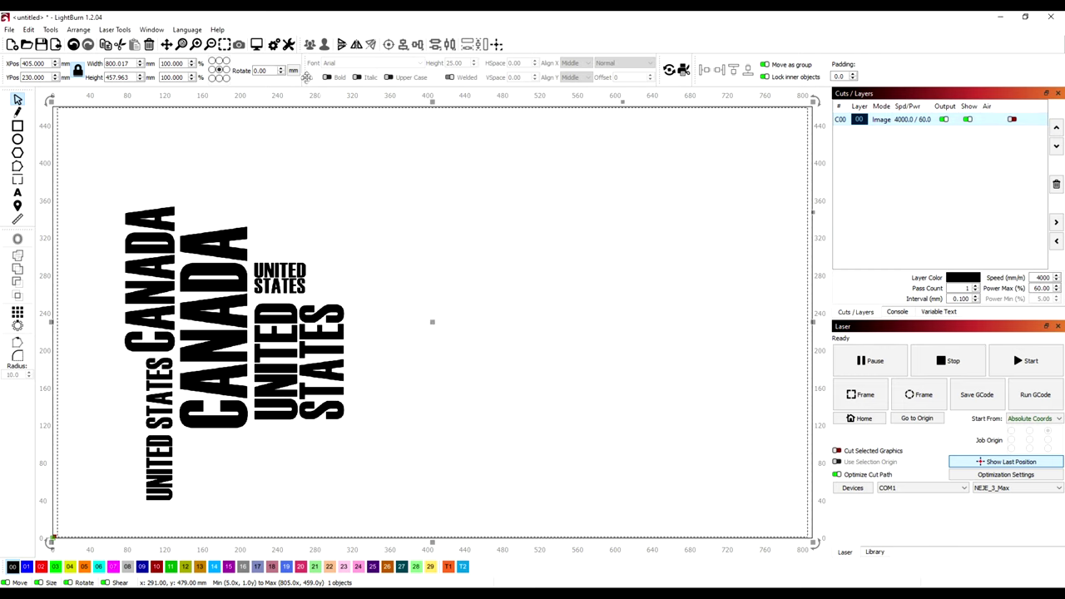
left_click(257, 45)
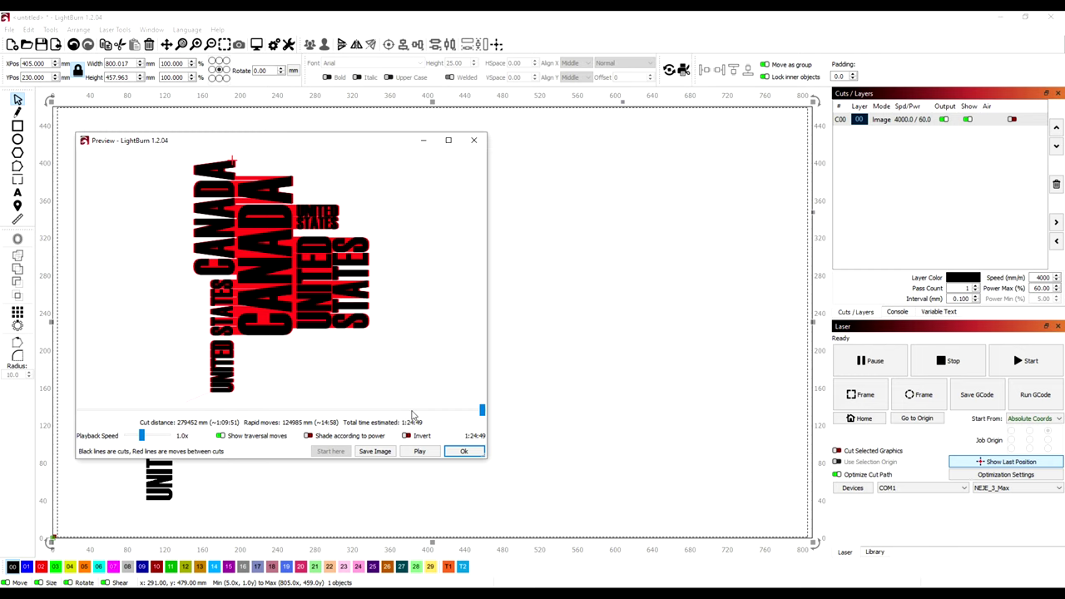
left_click(464, 452)
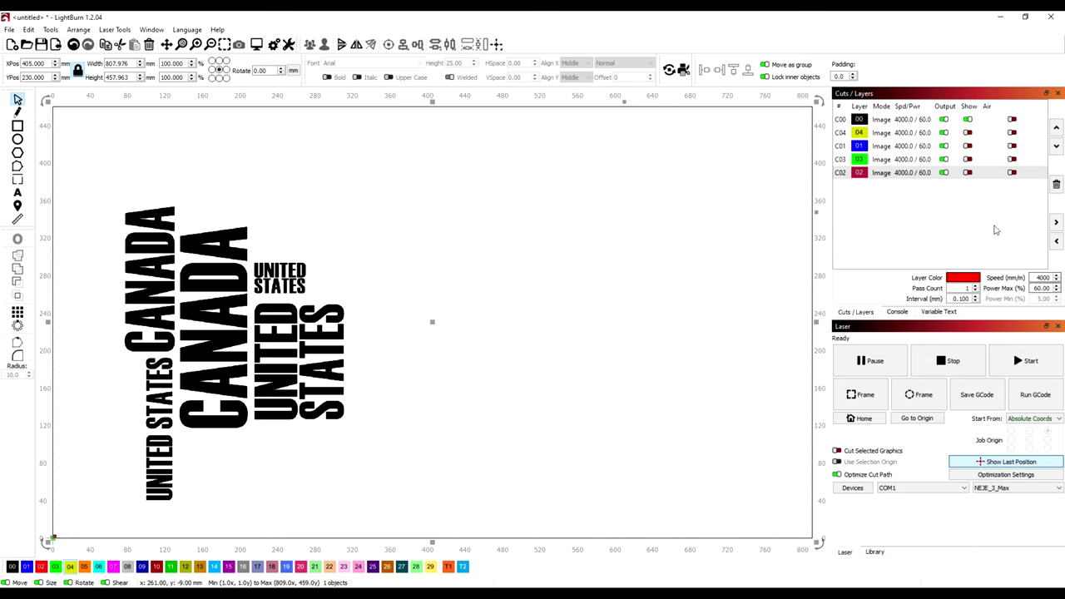
Show layers C04, C01, C03 and C02 alongside C00.
left_click(968, 132)
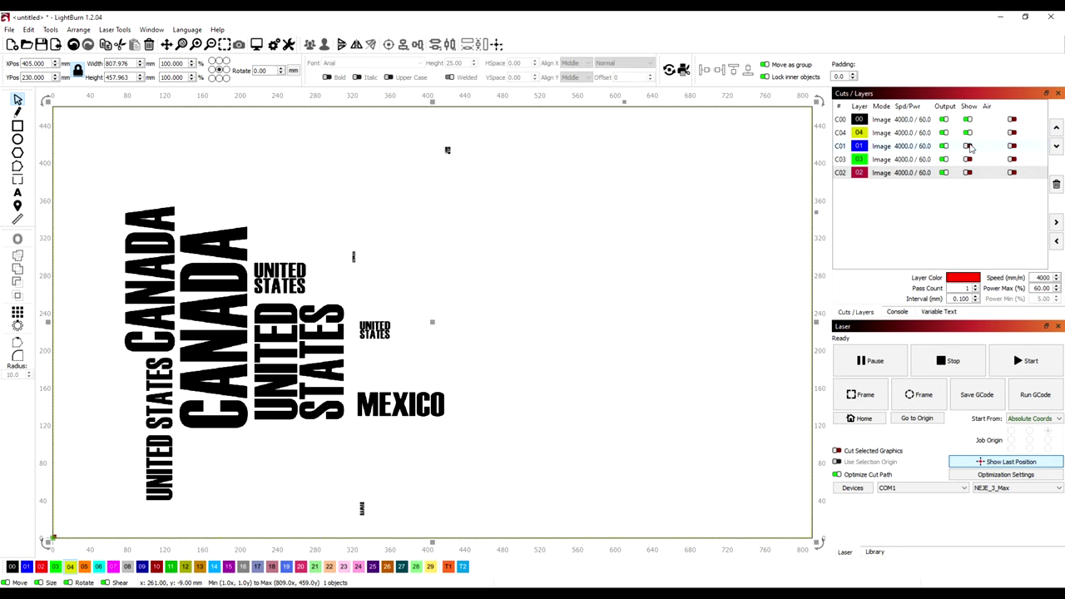
left_click(968, 145)
left_click(969, 160)
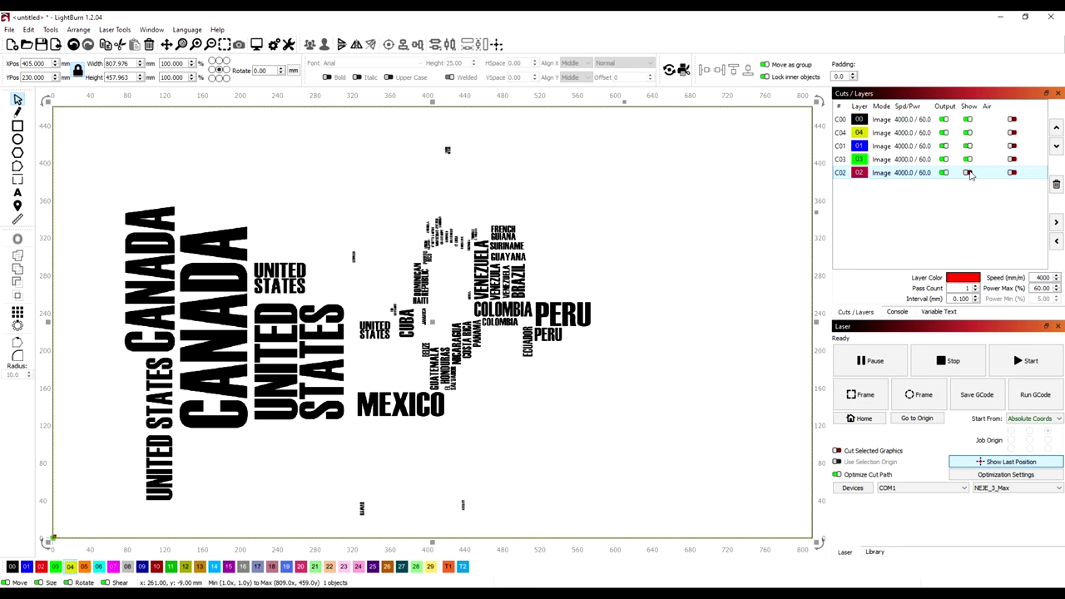
left_click(968, 173)
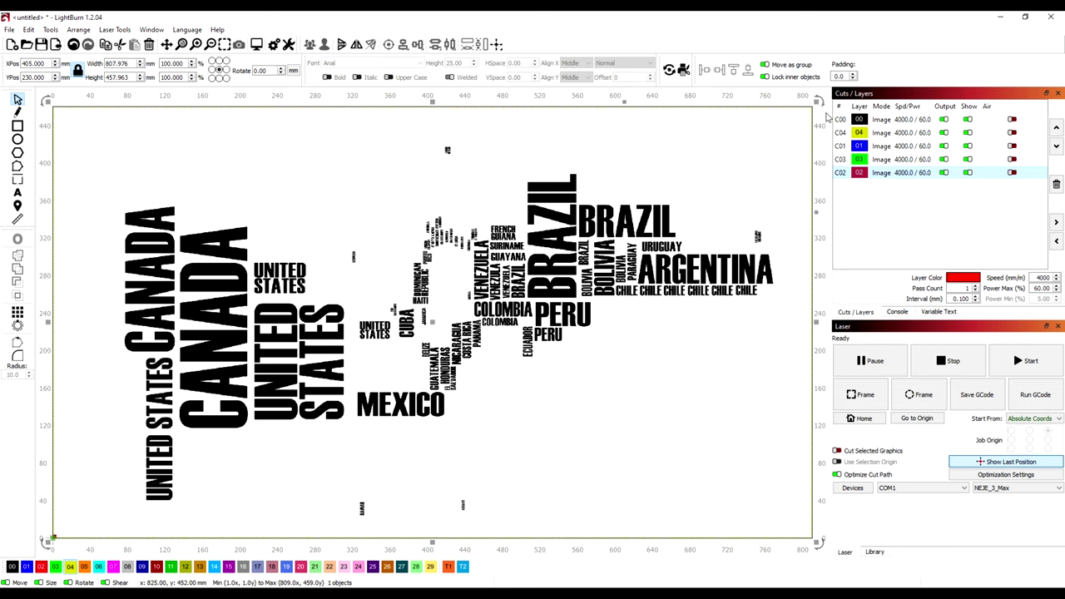
Hide and reveal layers to inspect each section alone, ending with only C02 shown.
left_click(968, 119)
left_click(968, 132)
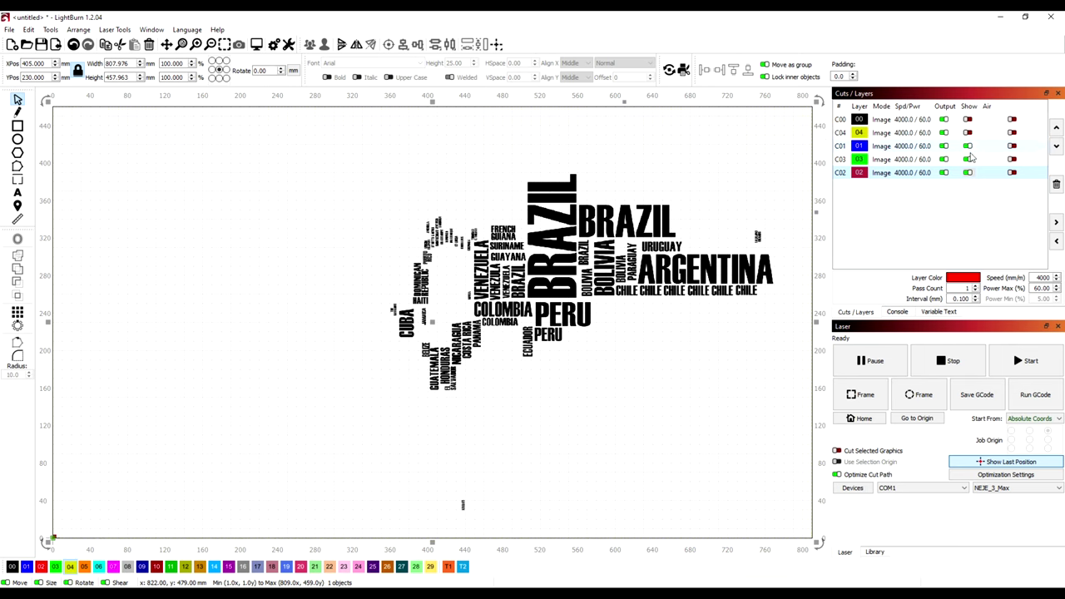
left_click(968, 159)
left_click(968, 172)
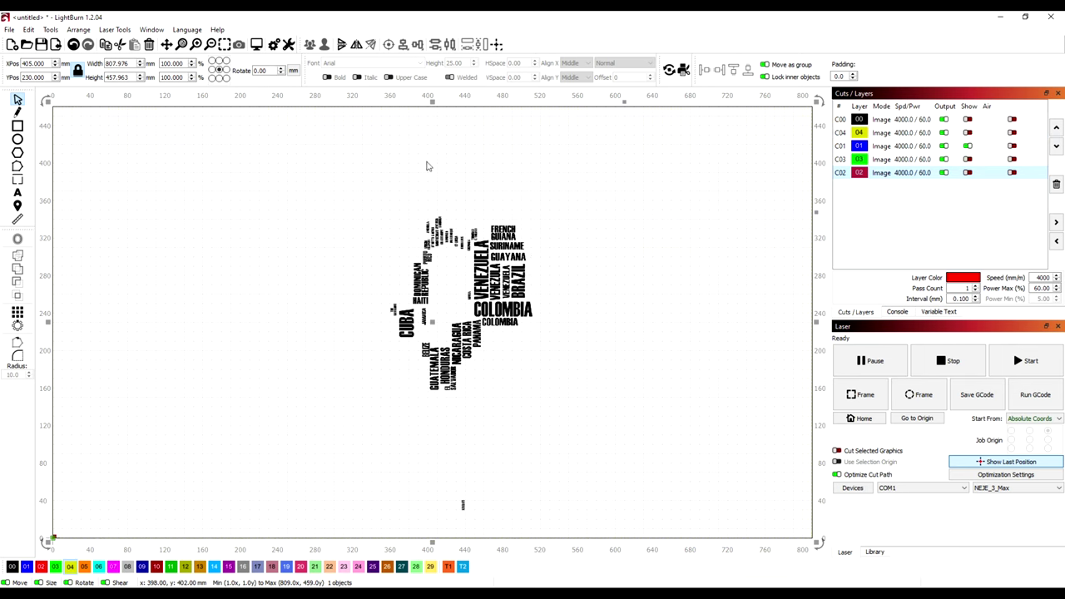
left_click(968, 159)
left_click(968, 146)
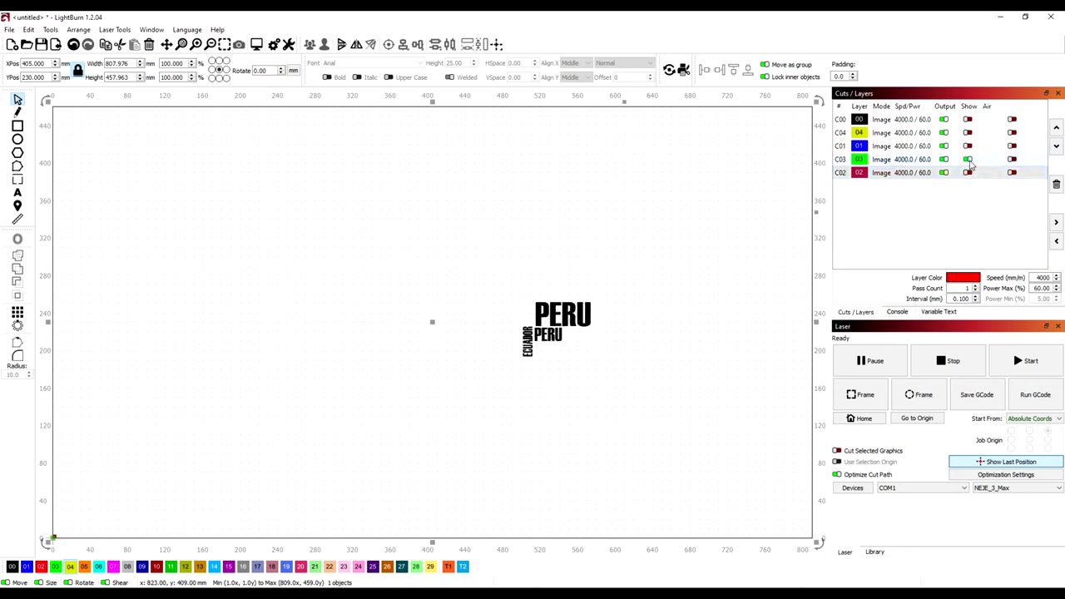
left_click(968, 159)
left_click(968, 172)
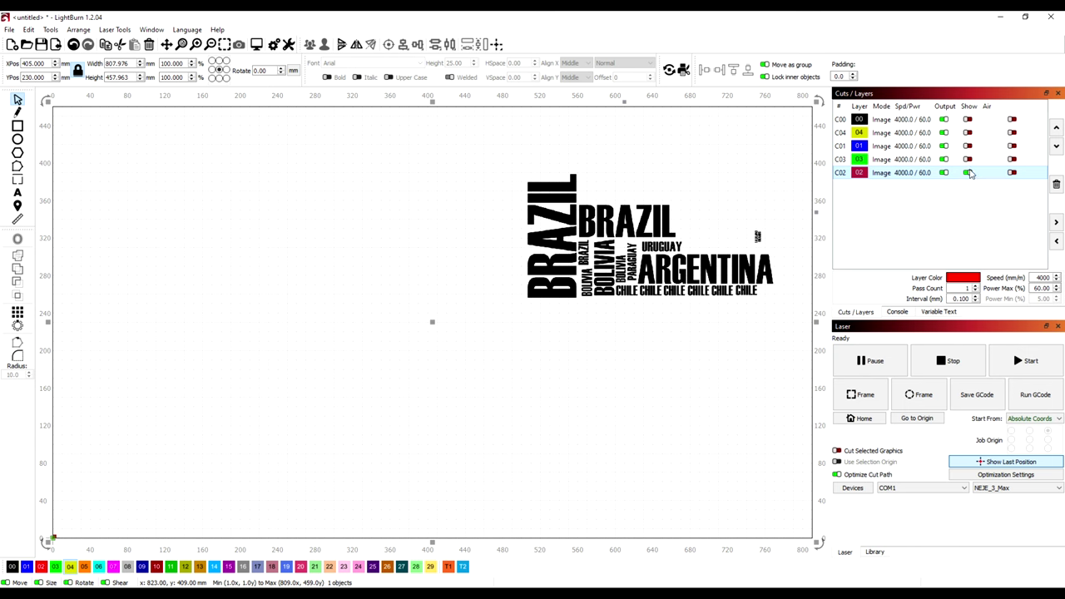
Turn C03, C01, C04 and C00 back on so all five layers show.
left_click(968, 159)
left_click(968, 146)
left_click(968, 132)
left_click(968, 119)
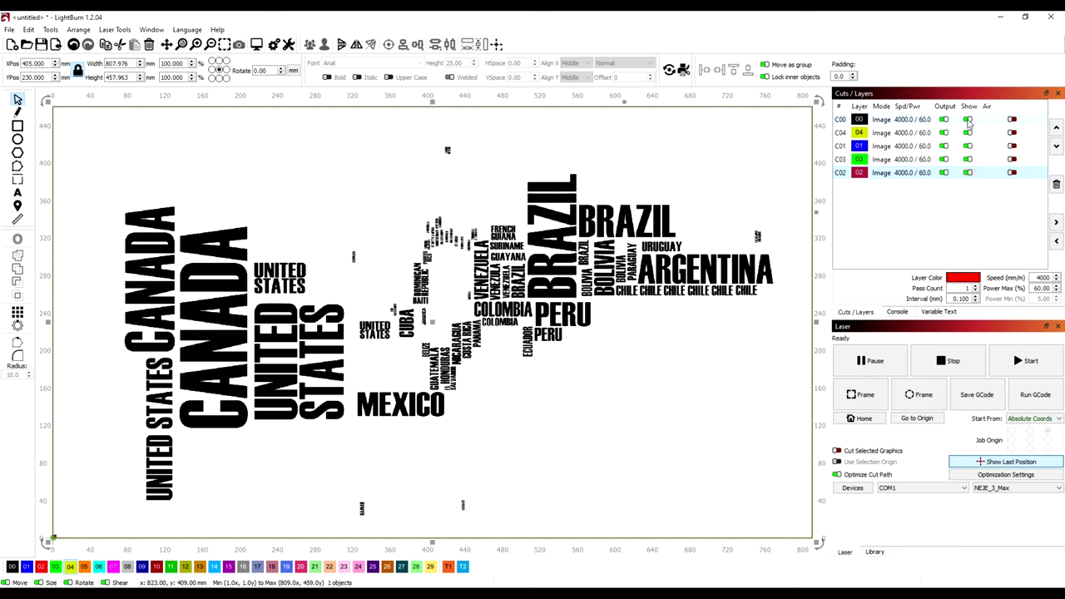